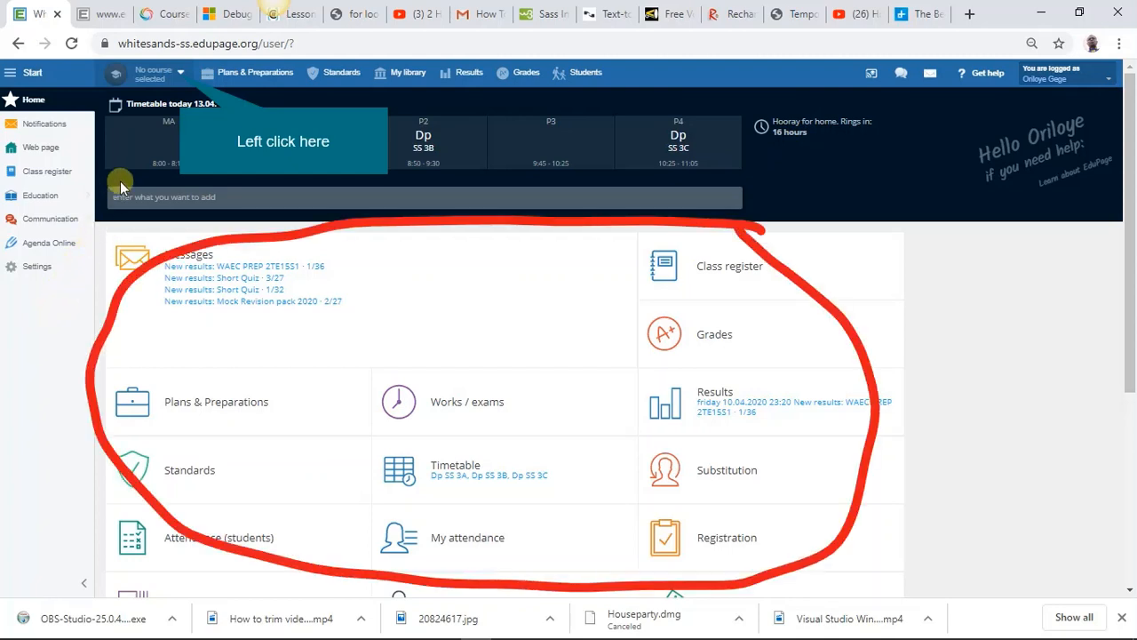
Create a new course with subject Data Processing for class SS 1C and save it.
left_click(181, 78)
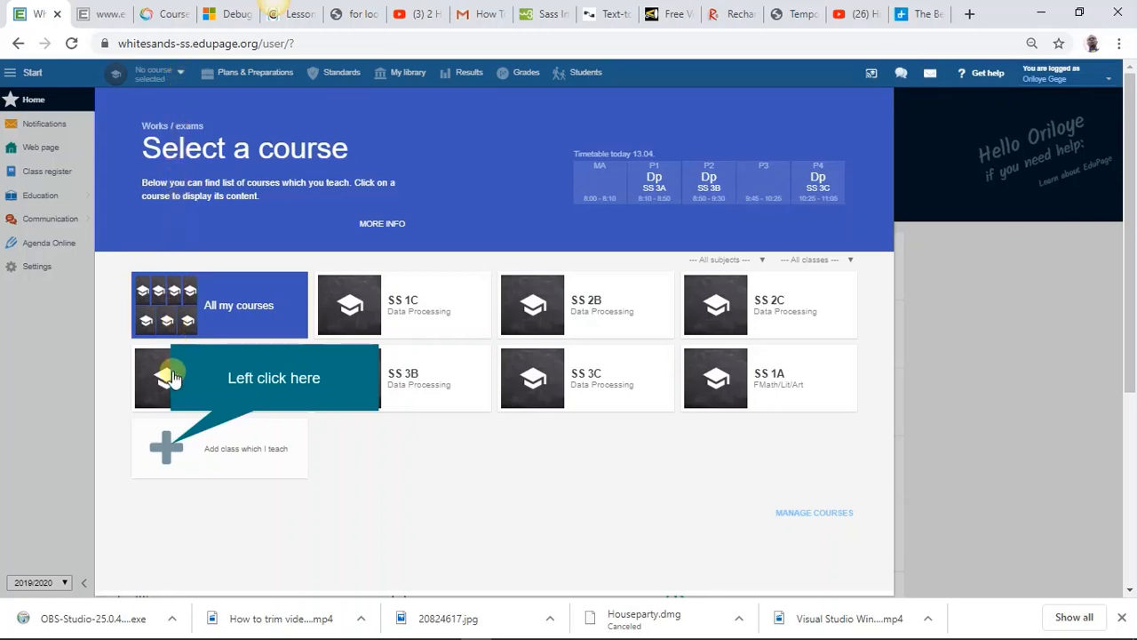
left_click(171, 449)
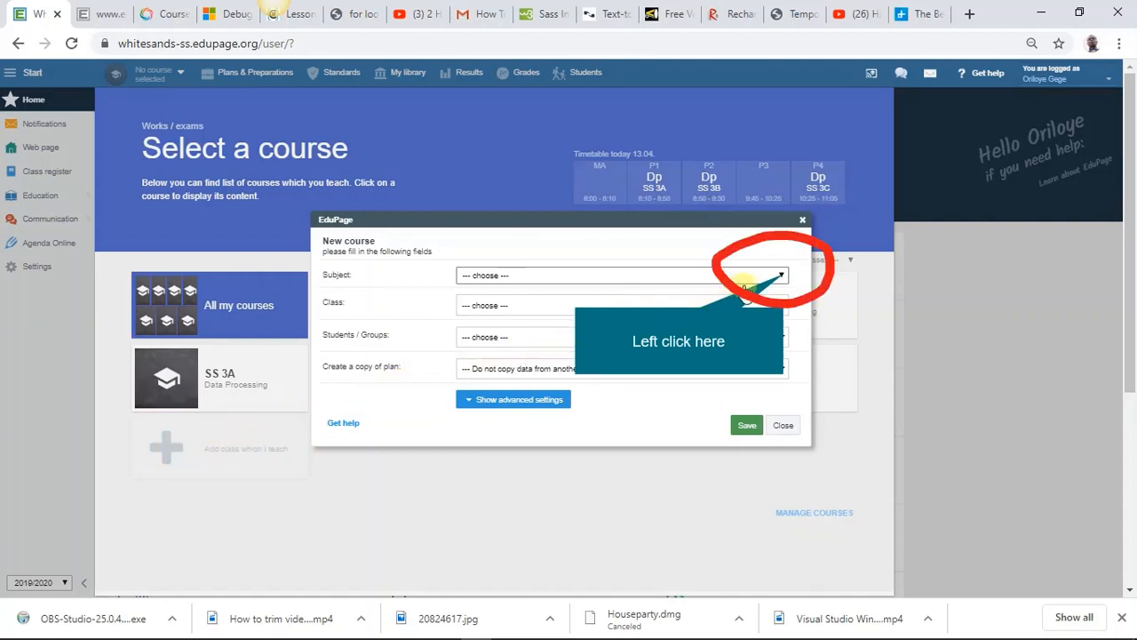
left_click(782, 276)
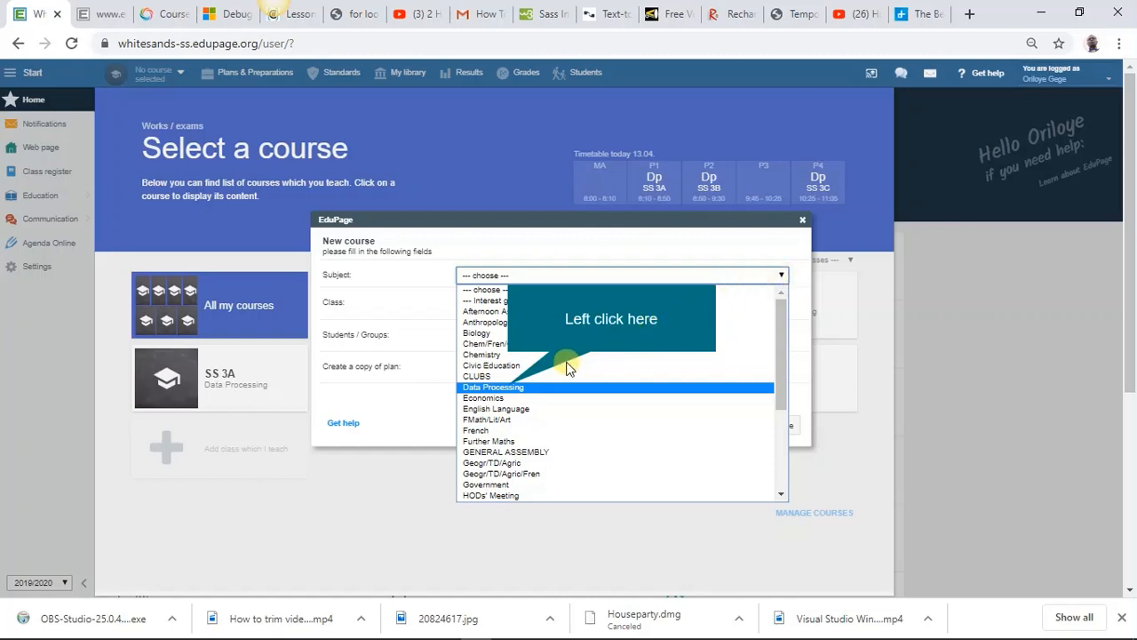
left_click(516, 387)
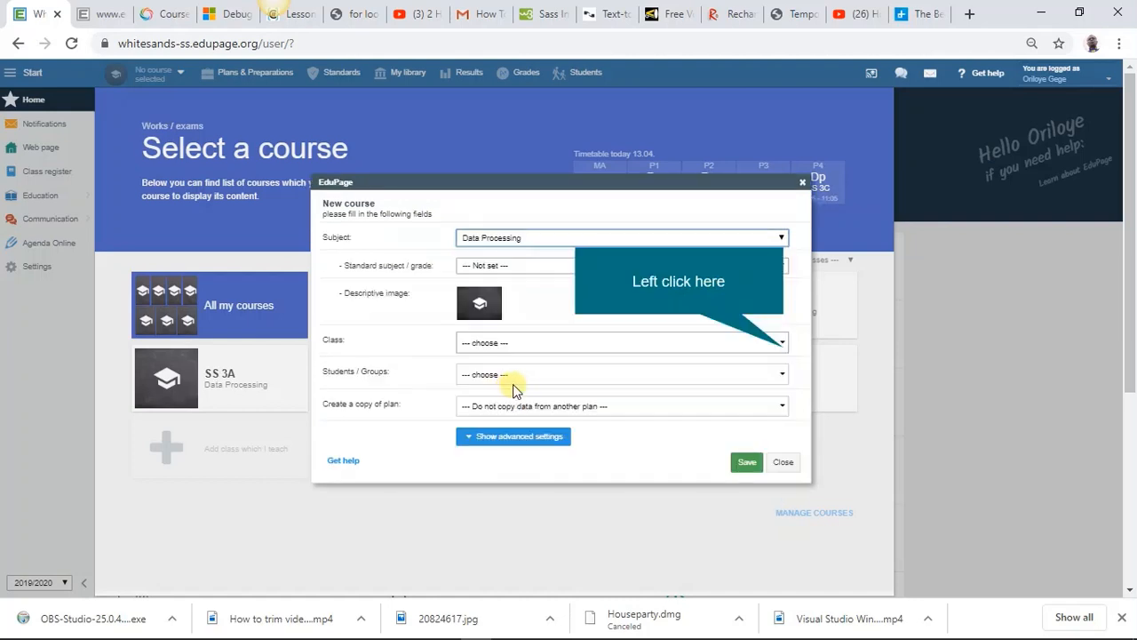
left_click(783, 348)
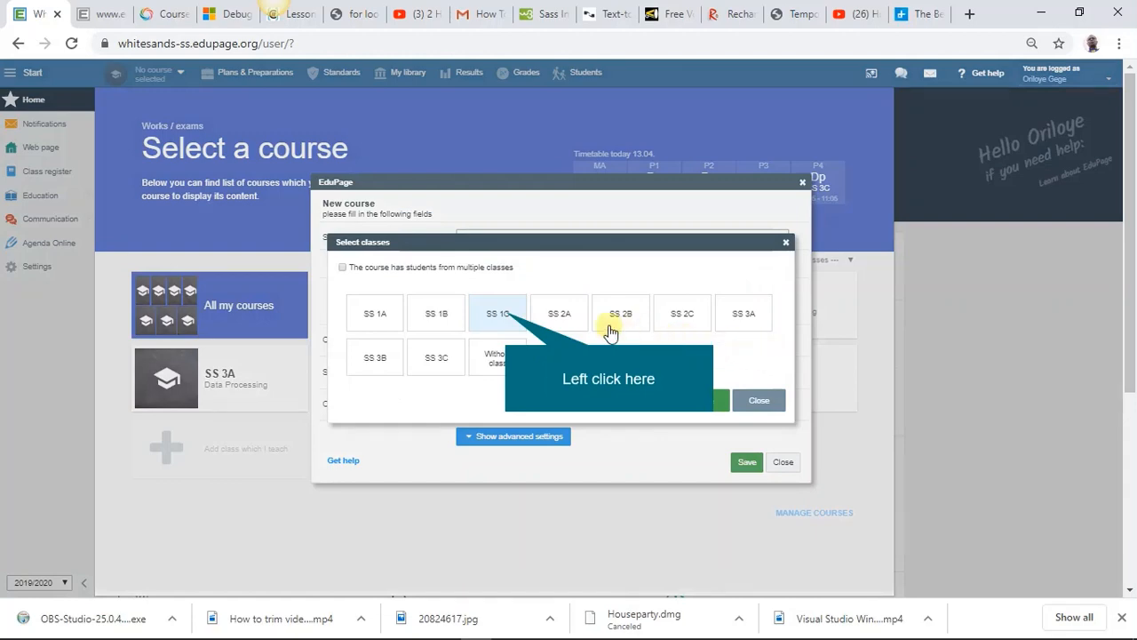
left_click(506, 316)
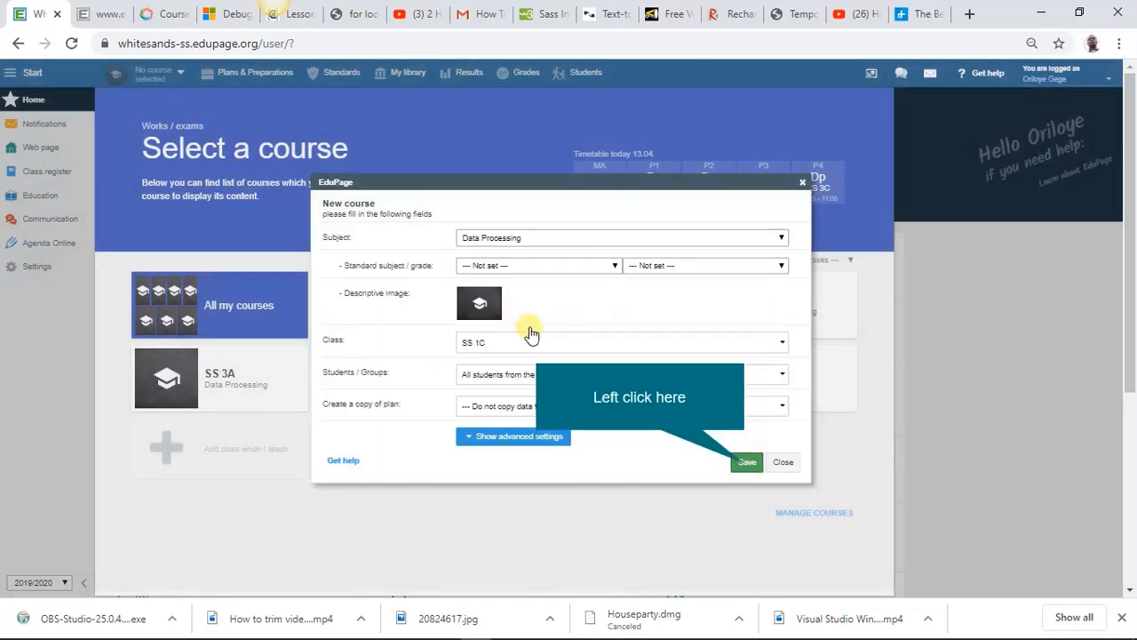
left_click(746, 462)
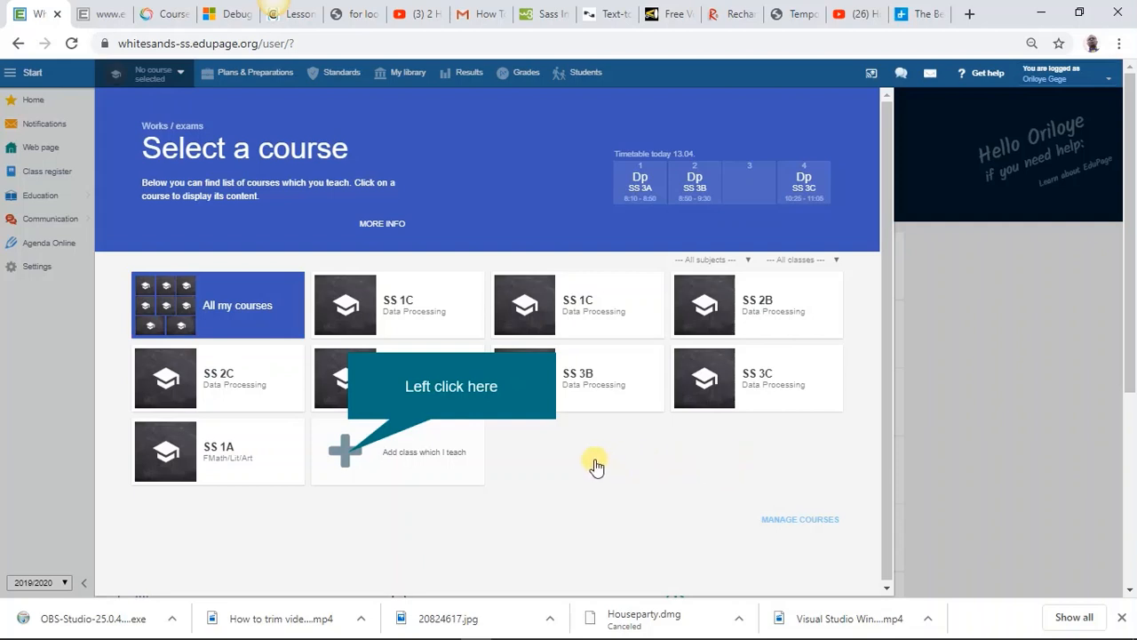
Set up another new course with subject FMath/Lit/Art and class SS 2C.
left_click(346, 455)
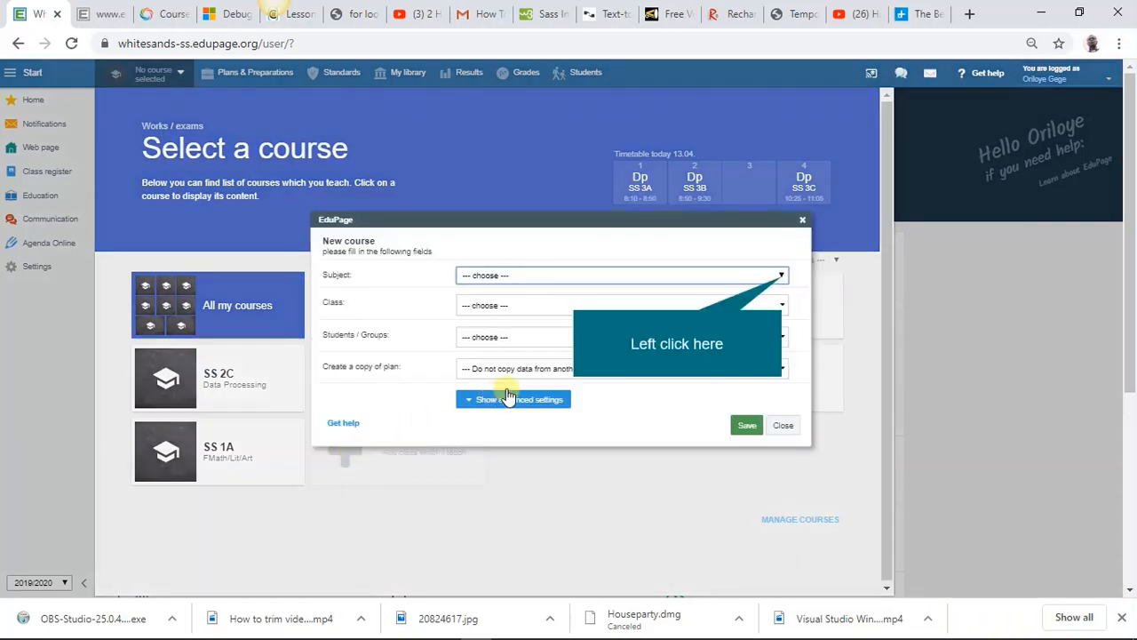
left_click(780, 280)
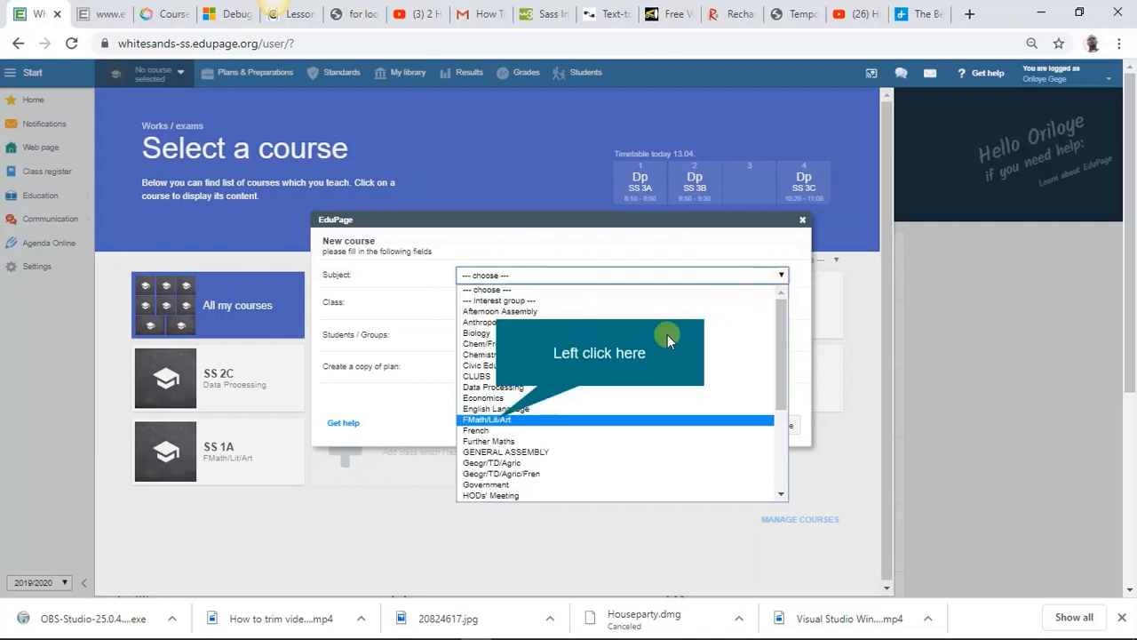
left_click(494, 419)
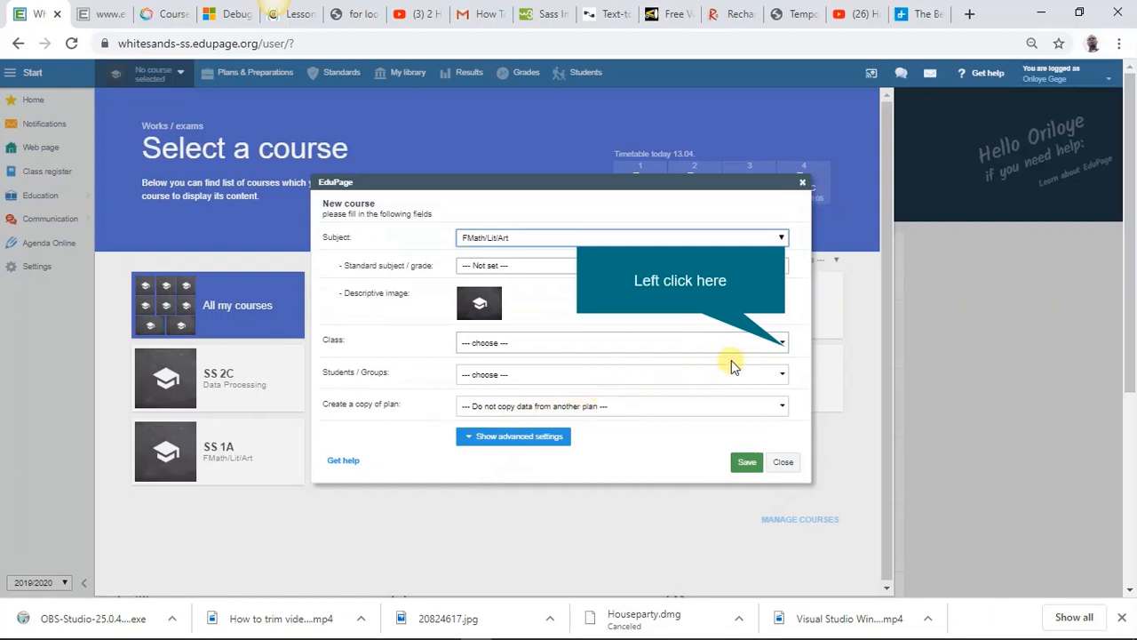
left_click(782, 343)
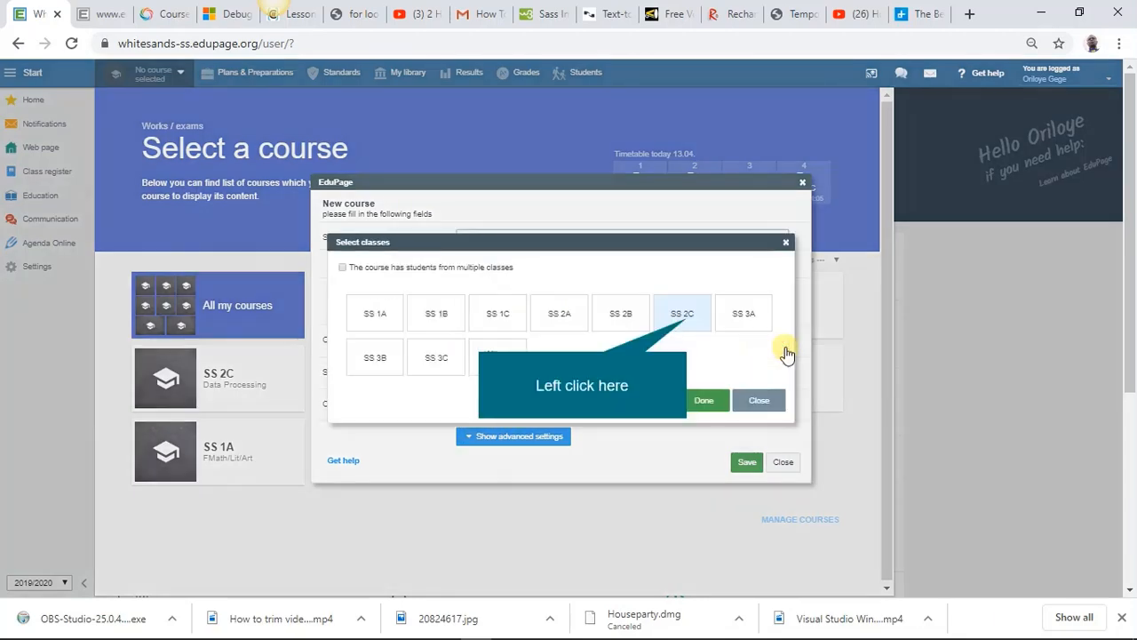
left_click(683, 316)
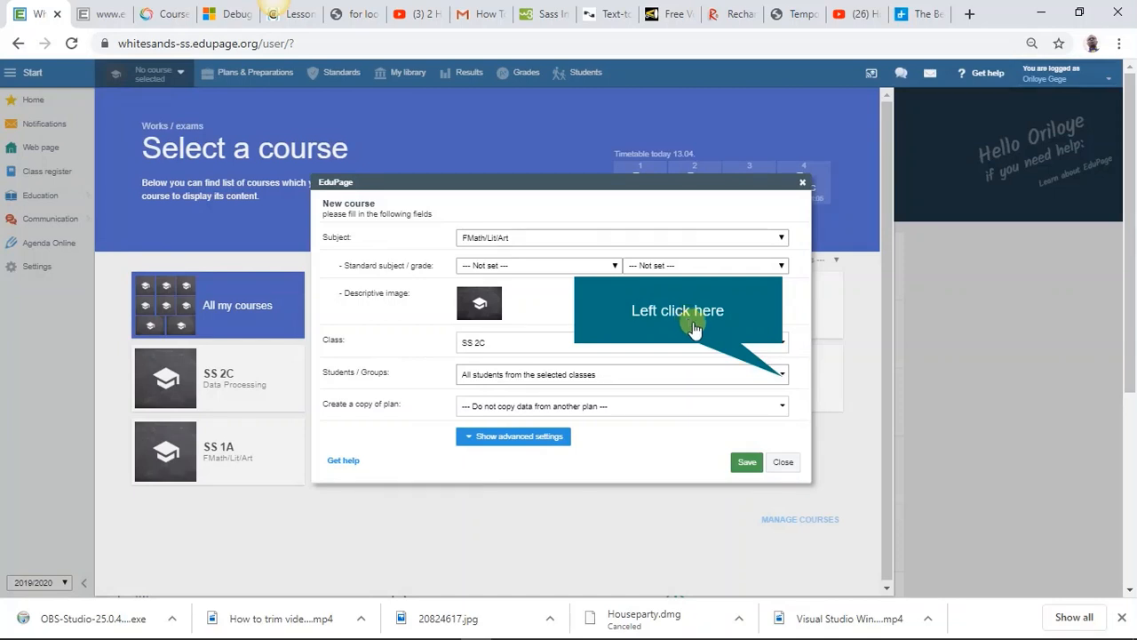
Restrict the new course to only some students, choosing the first six listed and the last one, and save the course.
left_click(783, 376)
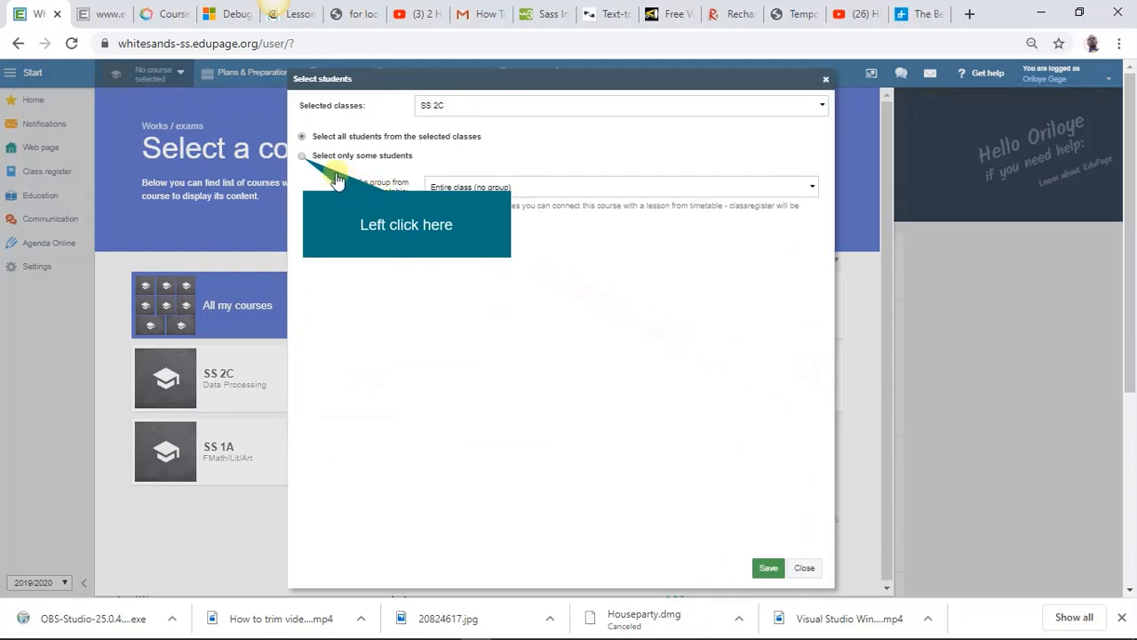
left_click(303, 157)
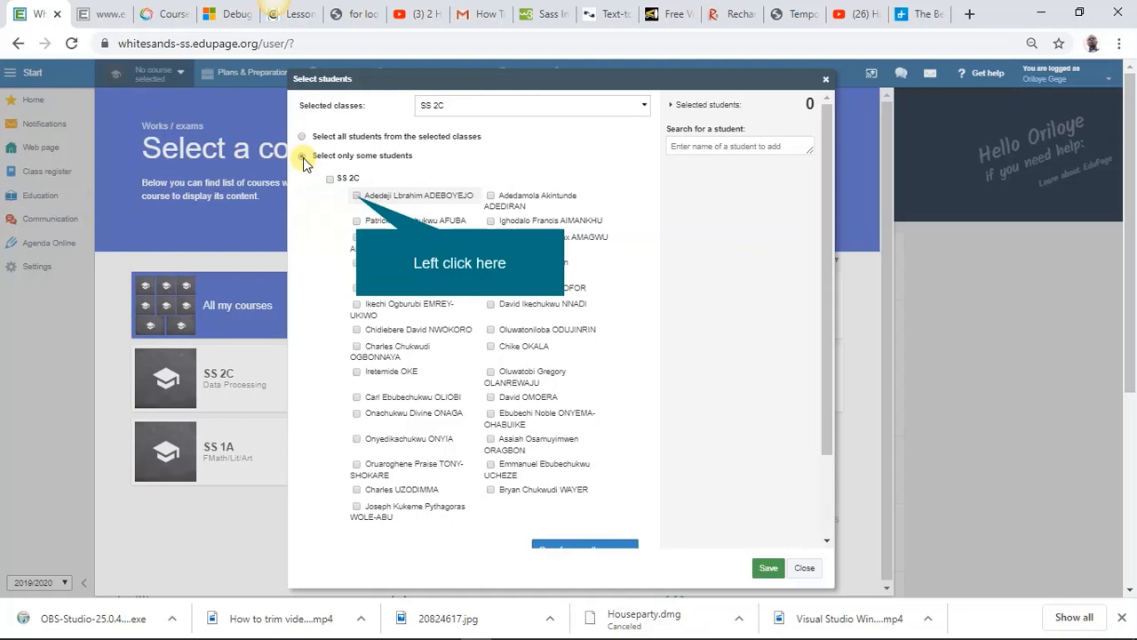
left_click(357, 195)
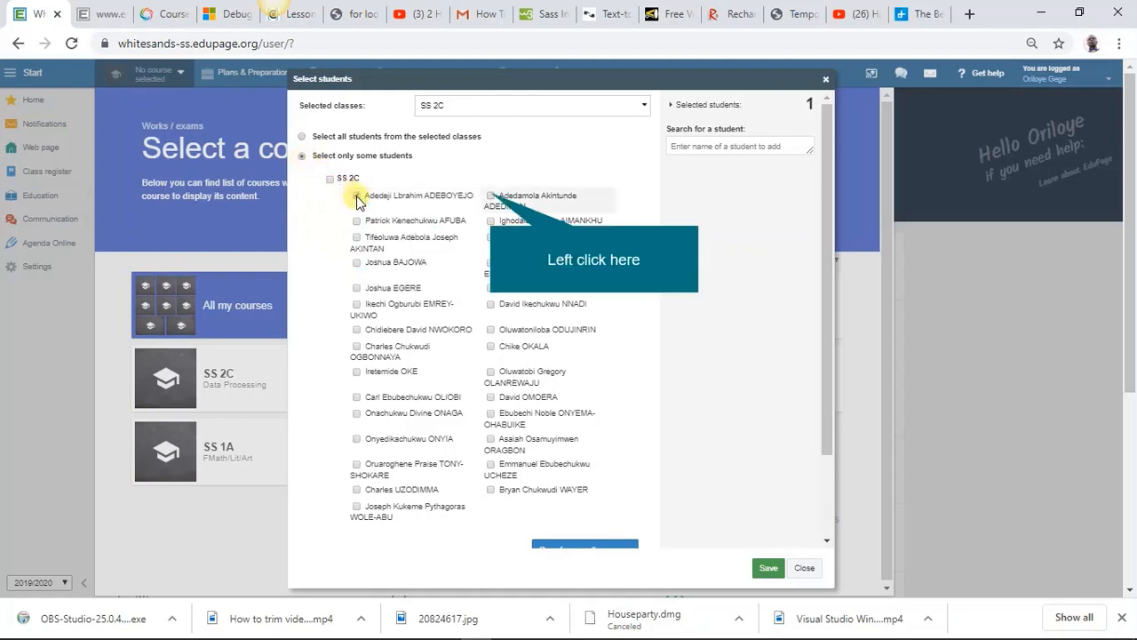
left_click(492, 196)
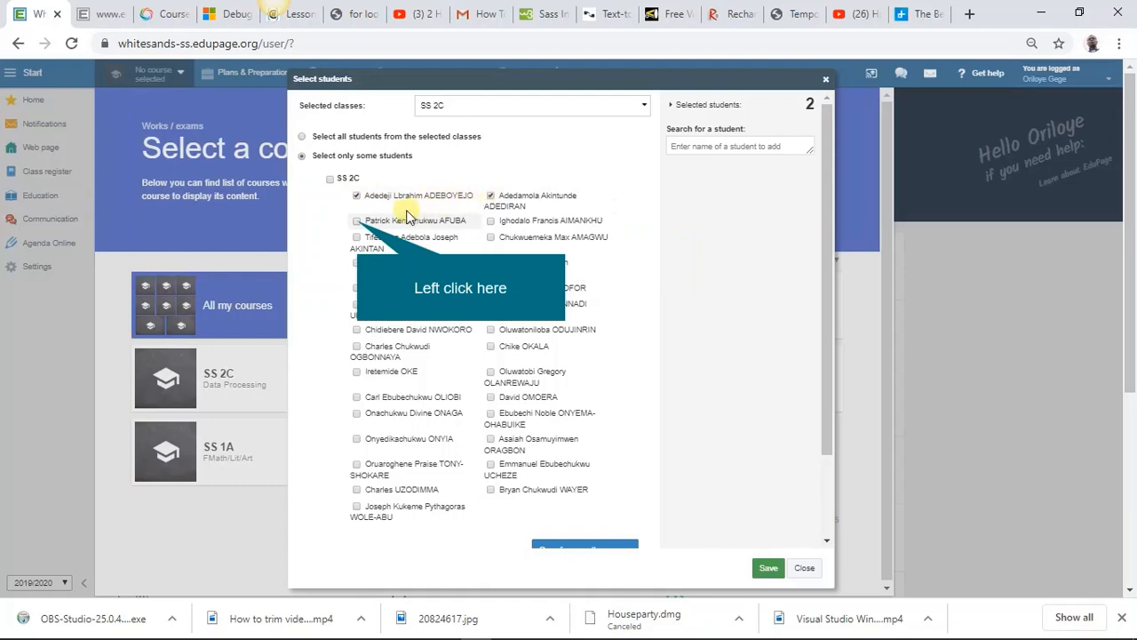
left_click(356, 221)
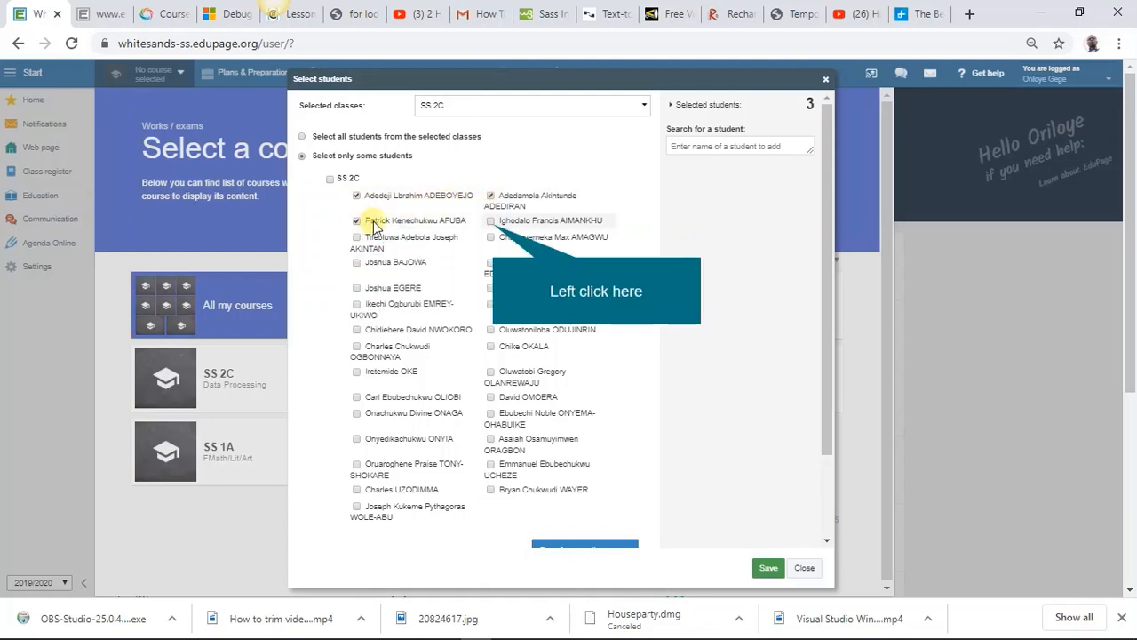
left_click(491, 221)
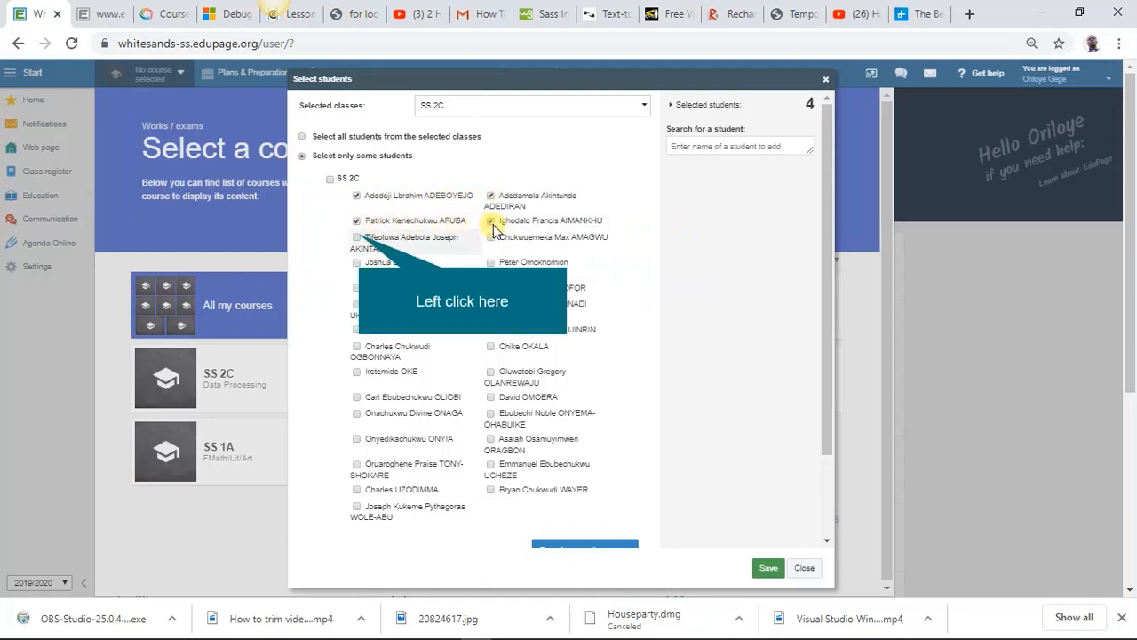
left_click(357, 238)
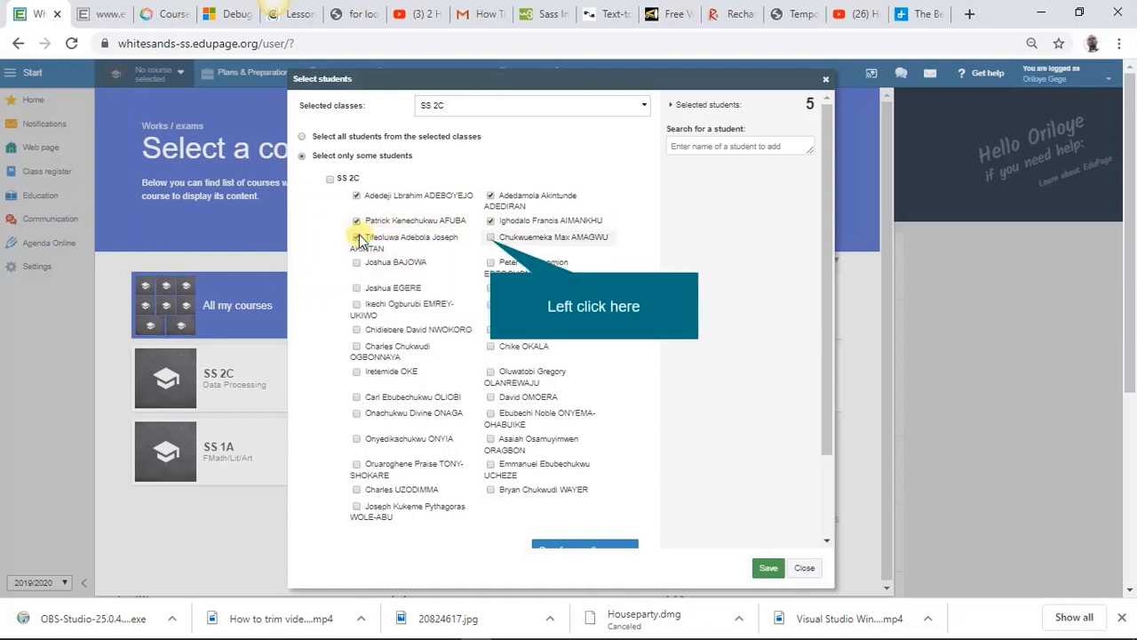
left_click(490, 238)
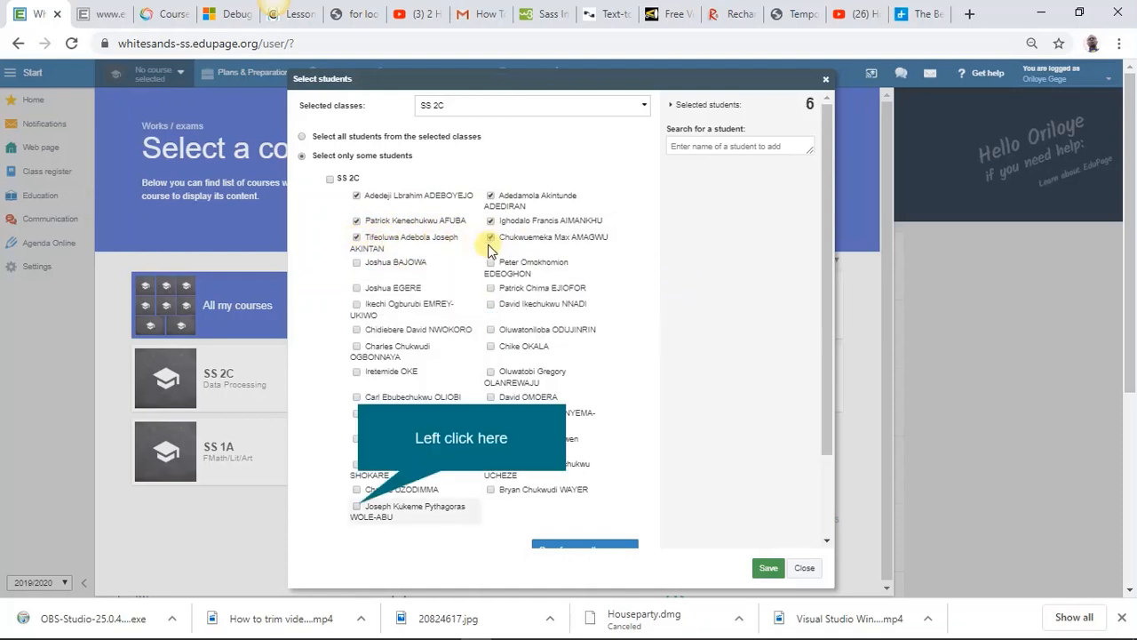
left_click(358, 506)
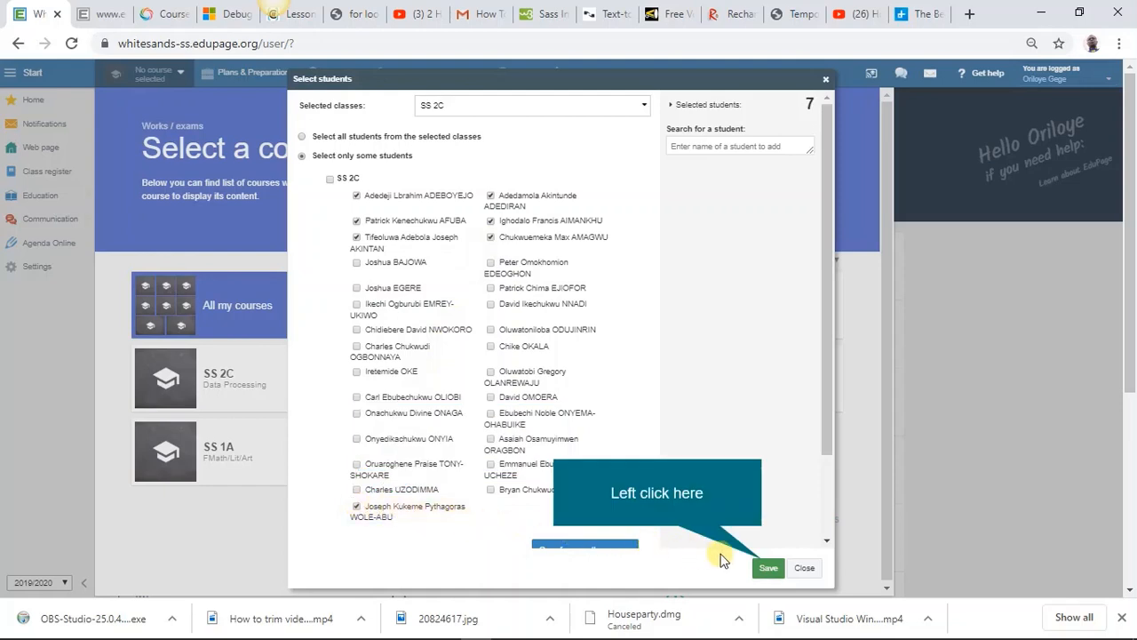
left_click(765, 567)
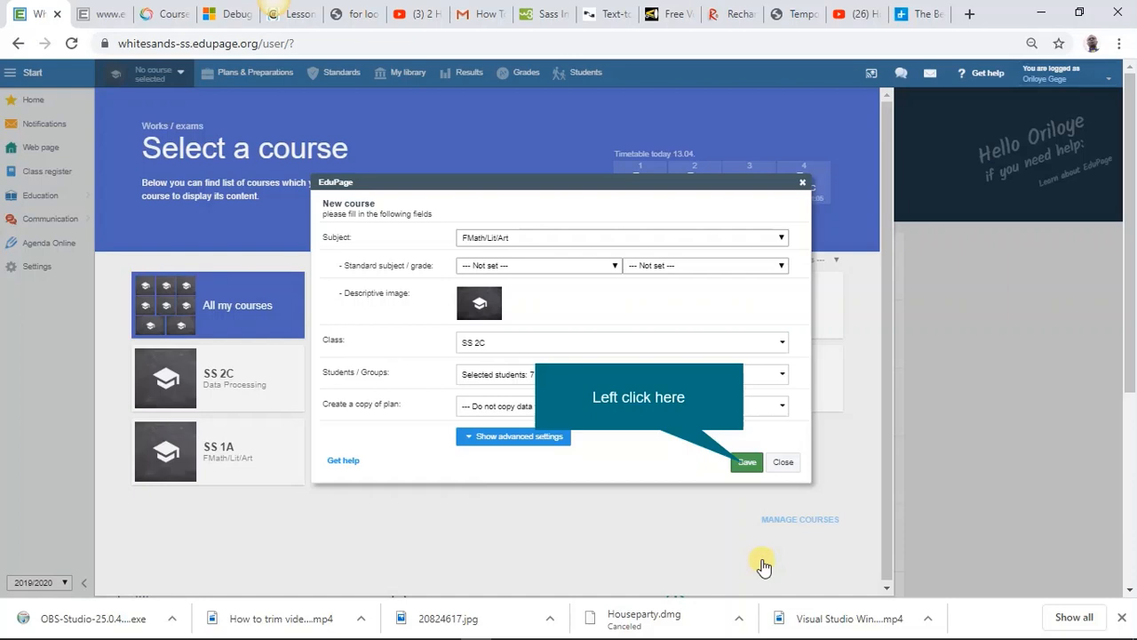
left_click(746, 463)
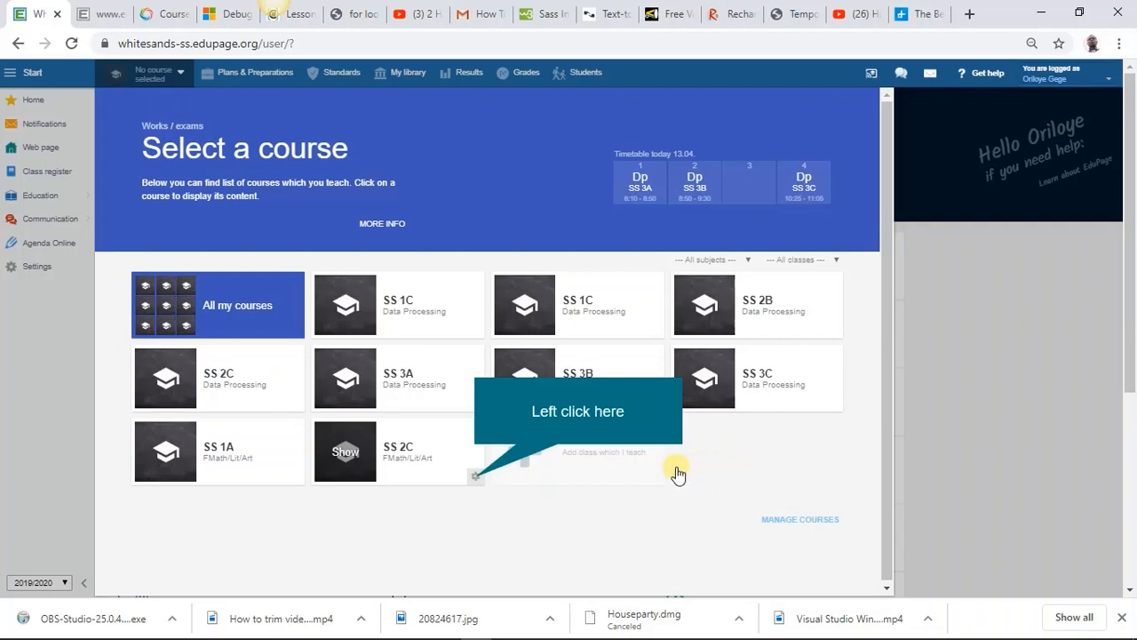
In the SS 2C FMath/Lit/Art course settings, remove the first listed student, add the second student in the eighth row, and save.
left_click(476, 481)
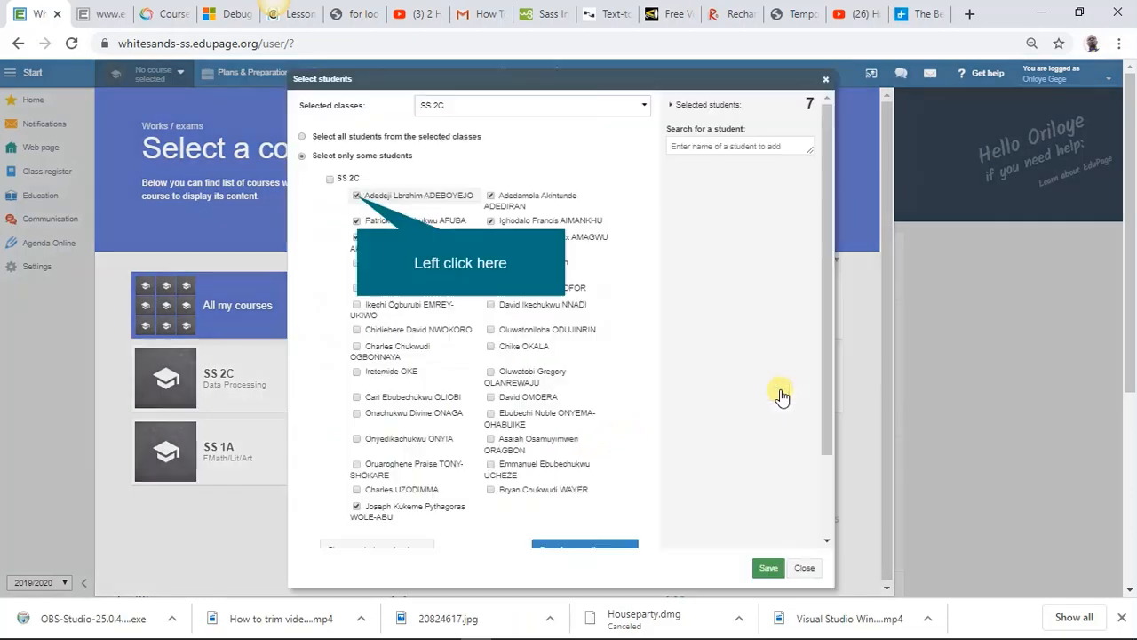
left_click(781, 390)
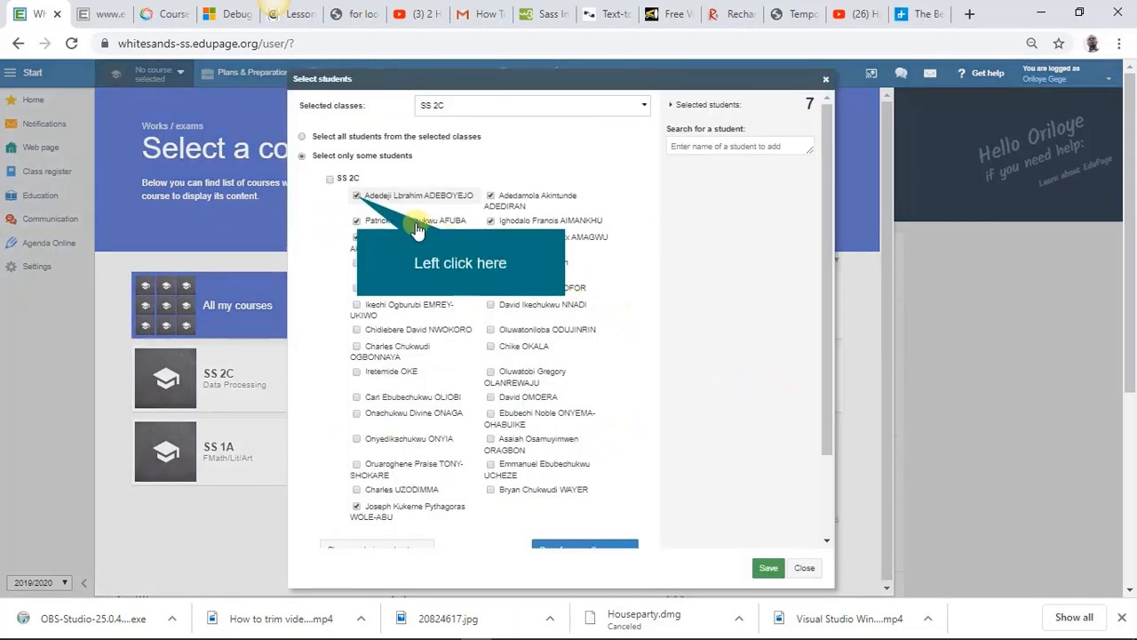
left_click(356, 196)
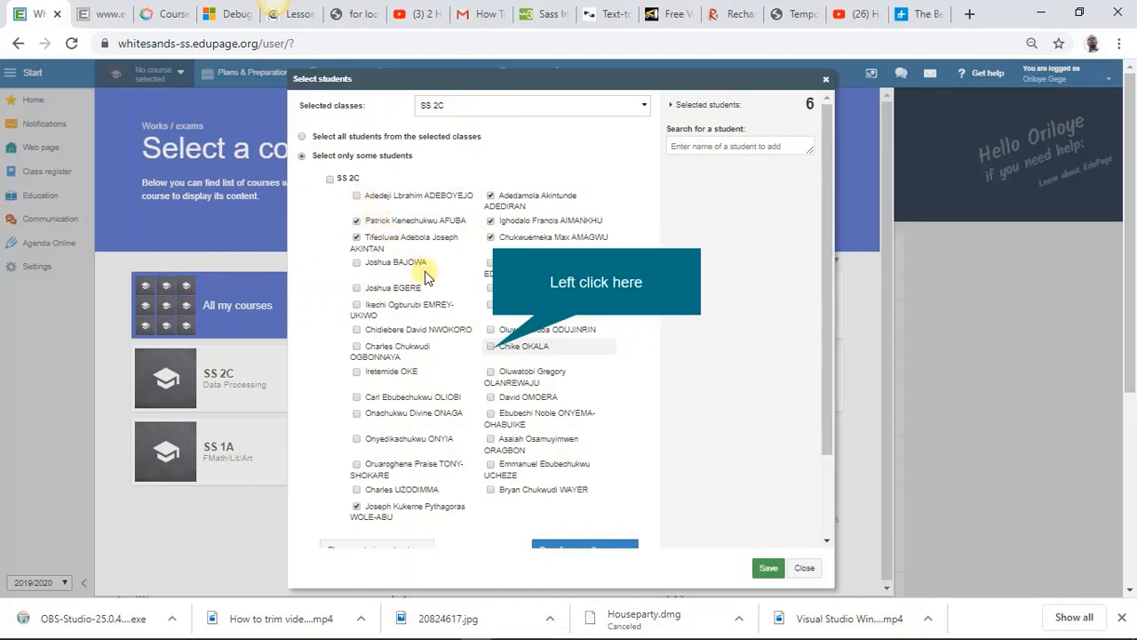
left_click(490, 346)
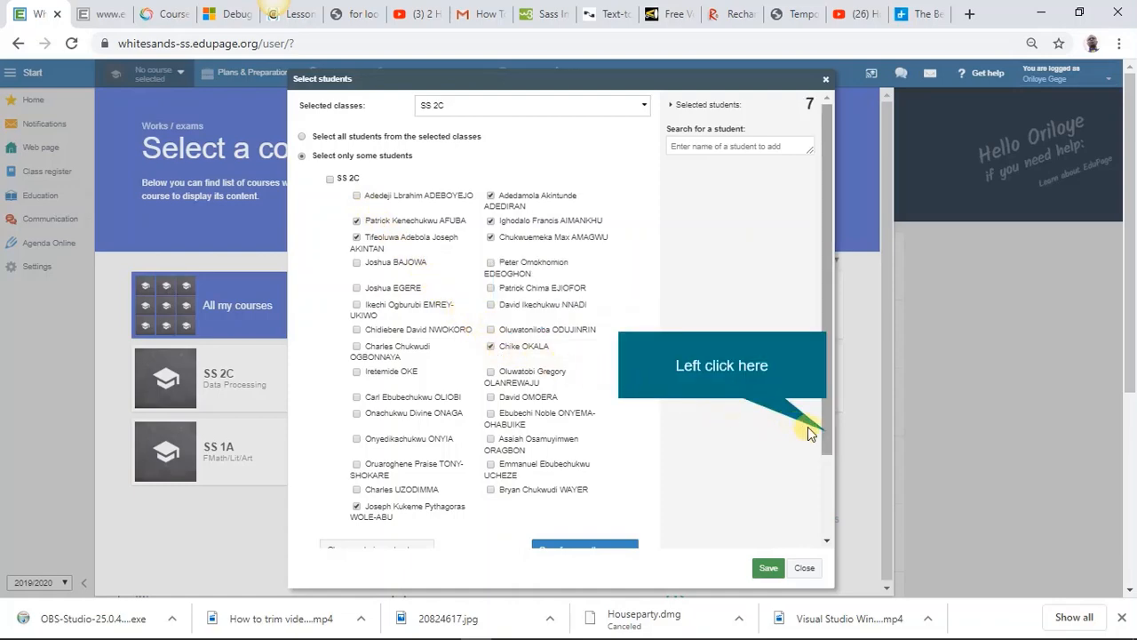
scroll(827, 432, "down", 2)
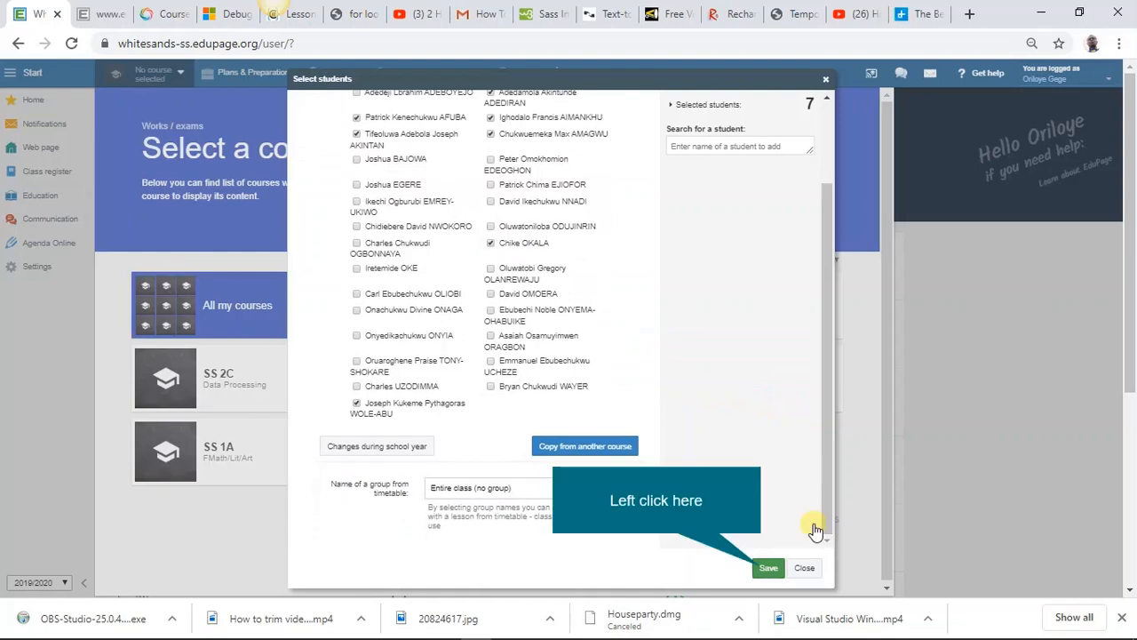
left_click(764, 569)
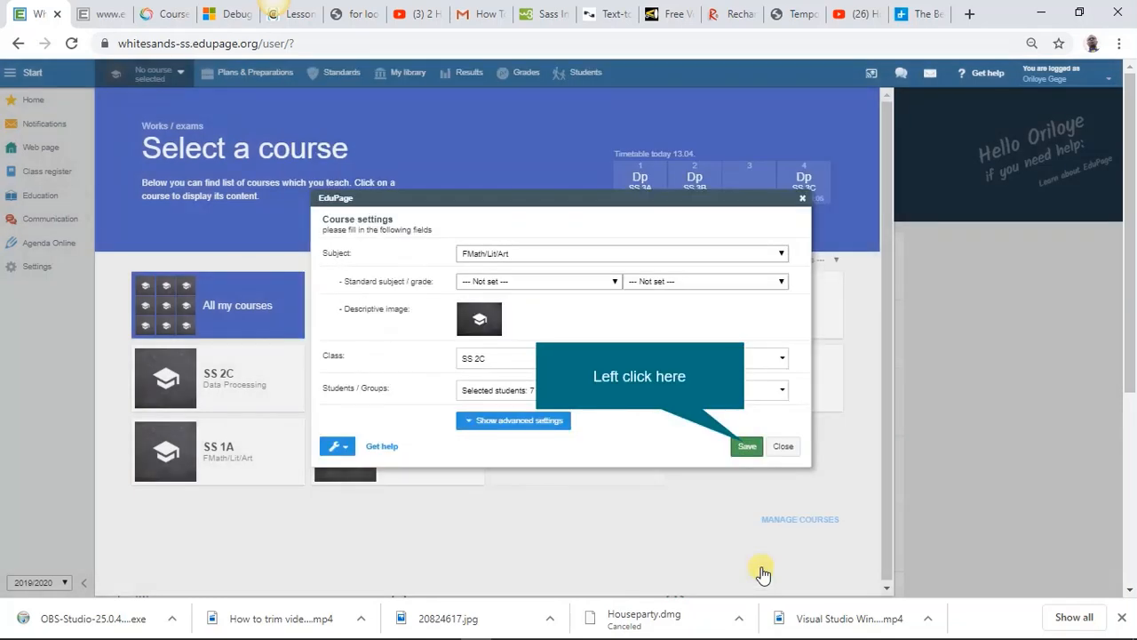
left_click(747, 447)
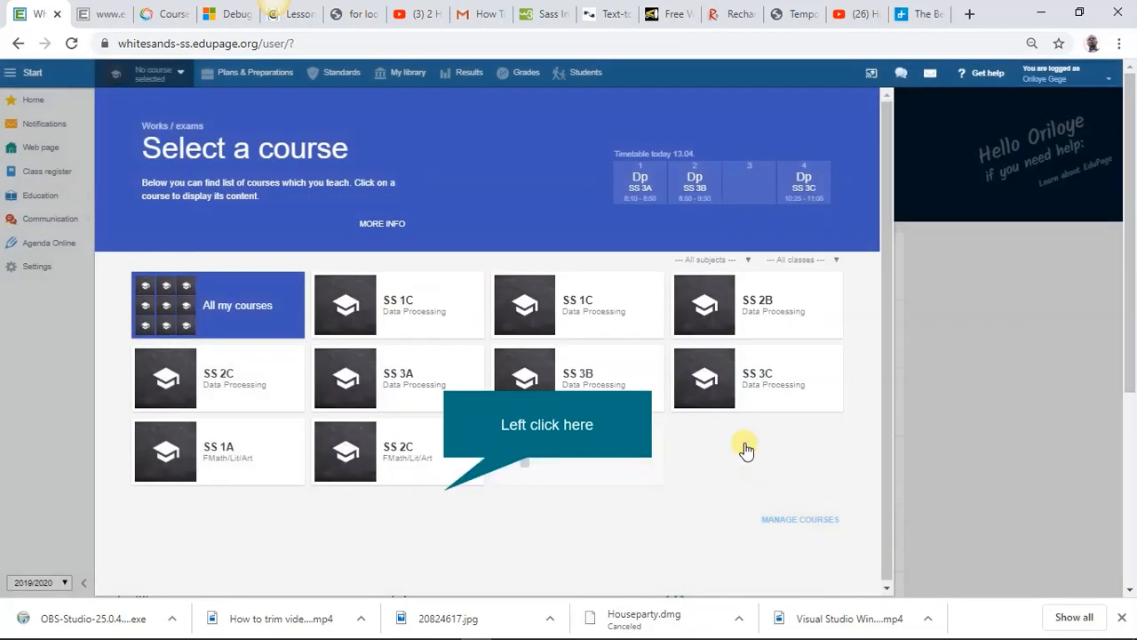